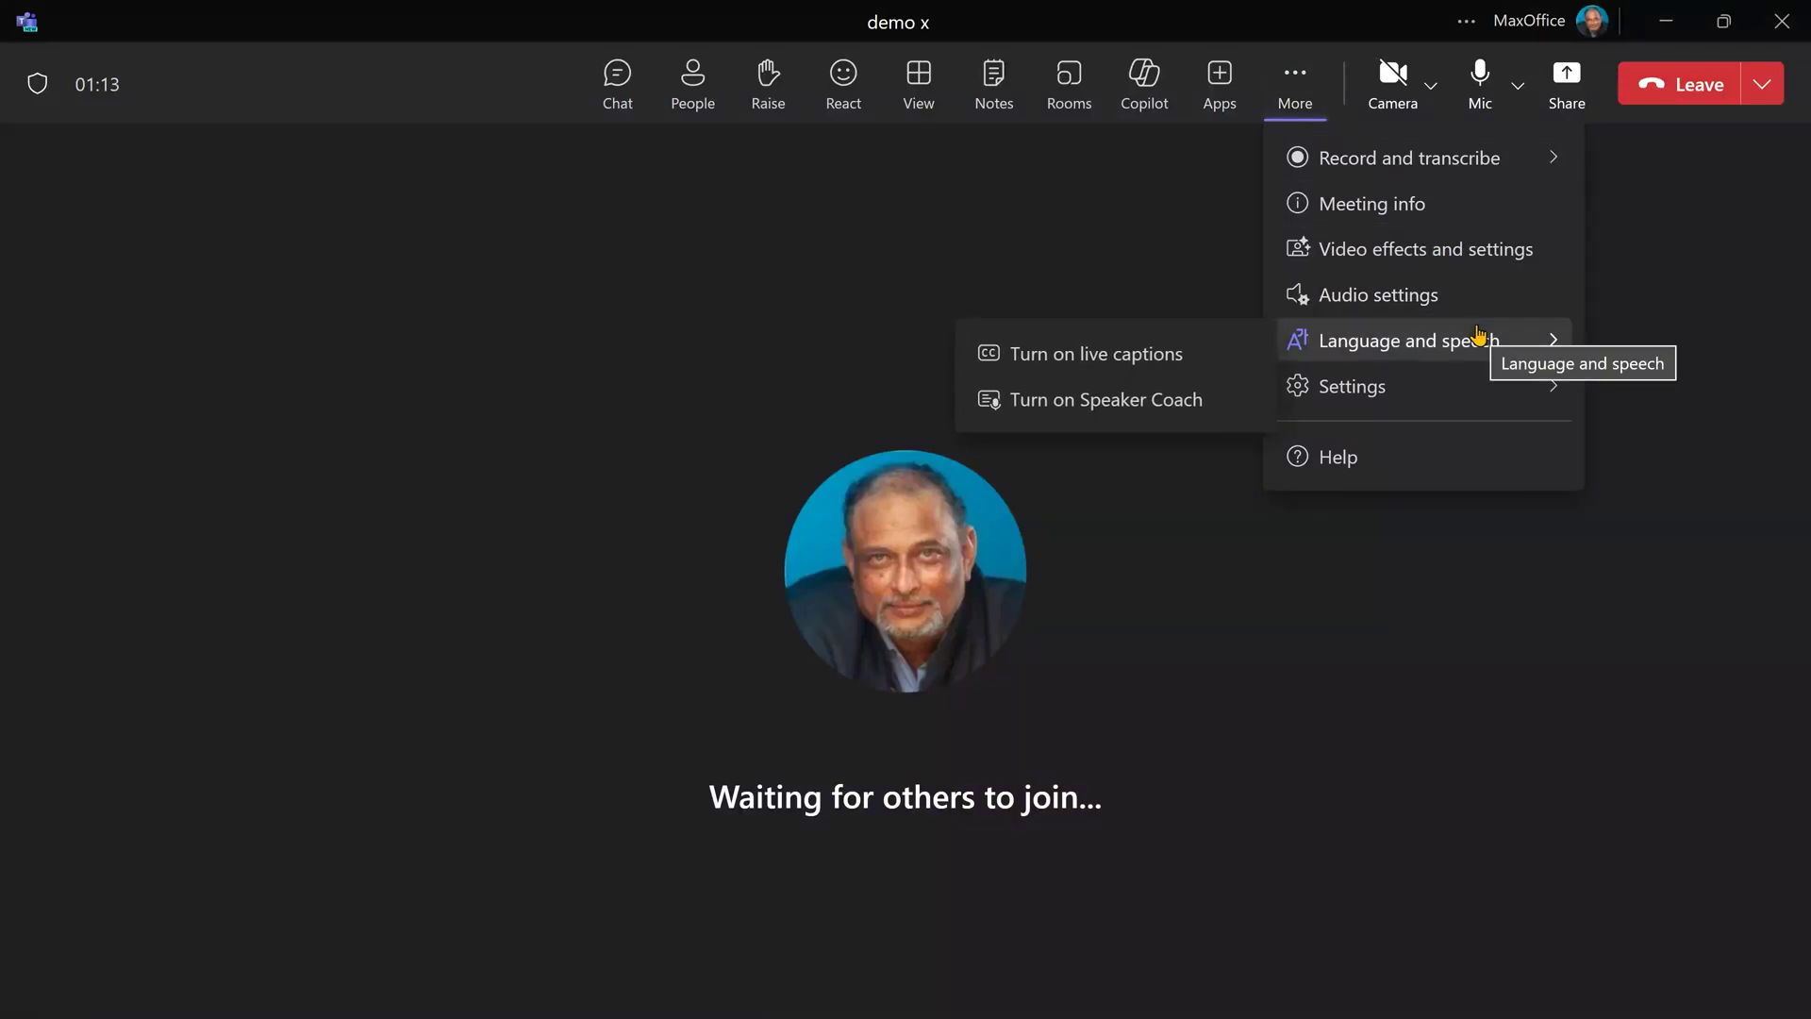
Turn on Speaker Coach for the demo x meeting.
left_click(1125, 403)
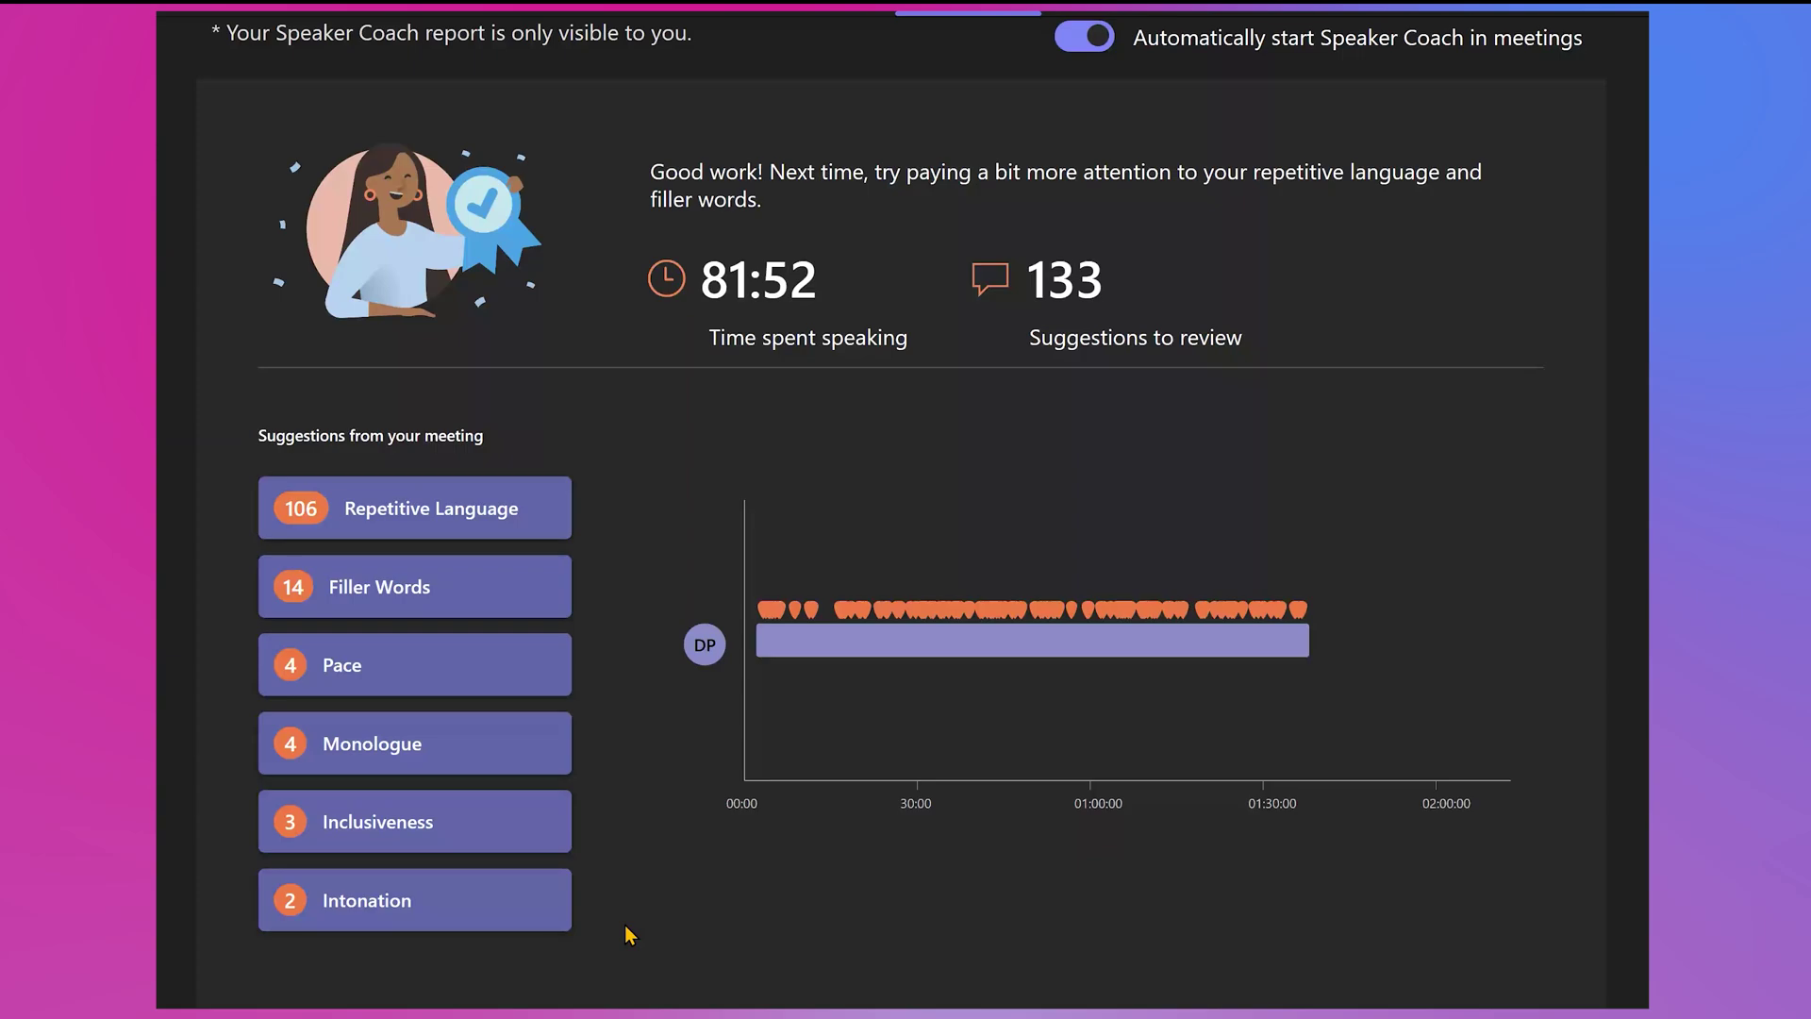
left_click(531, 508)
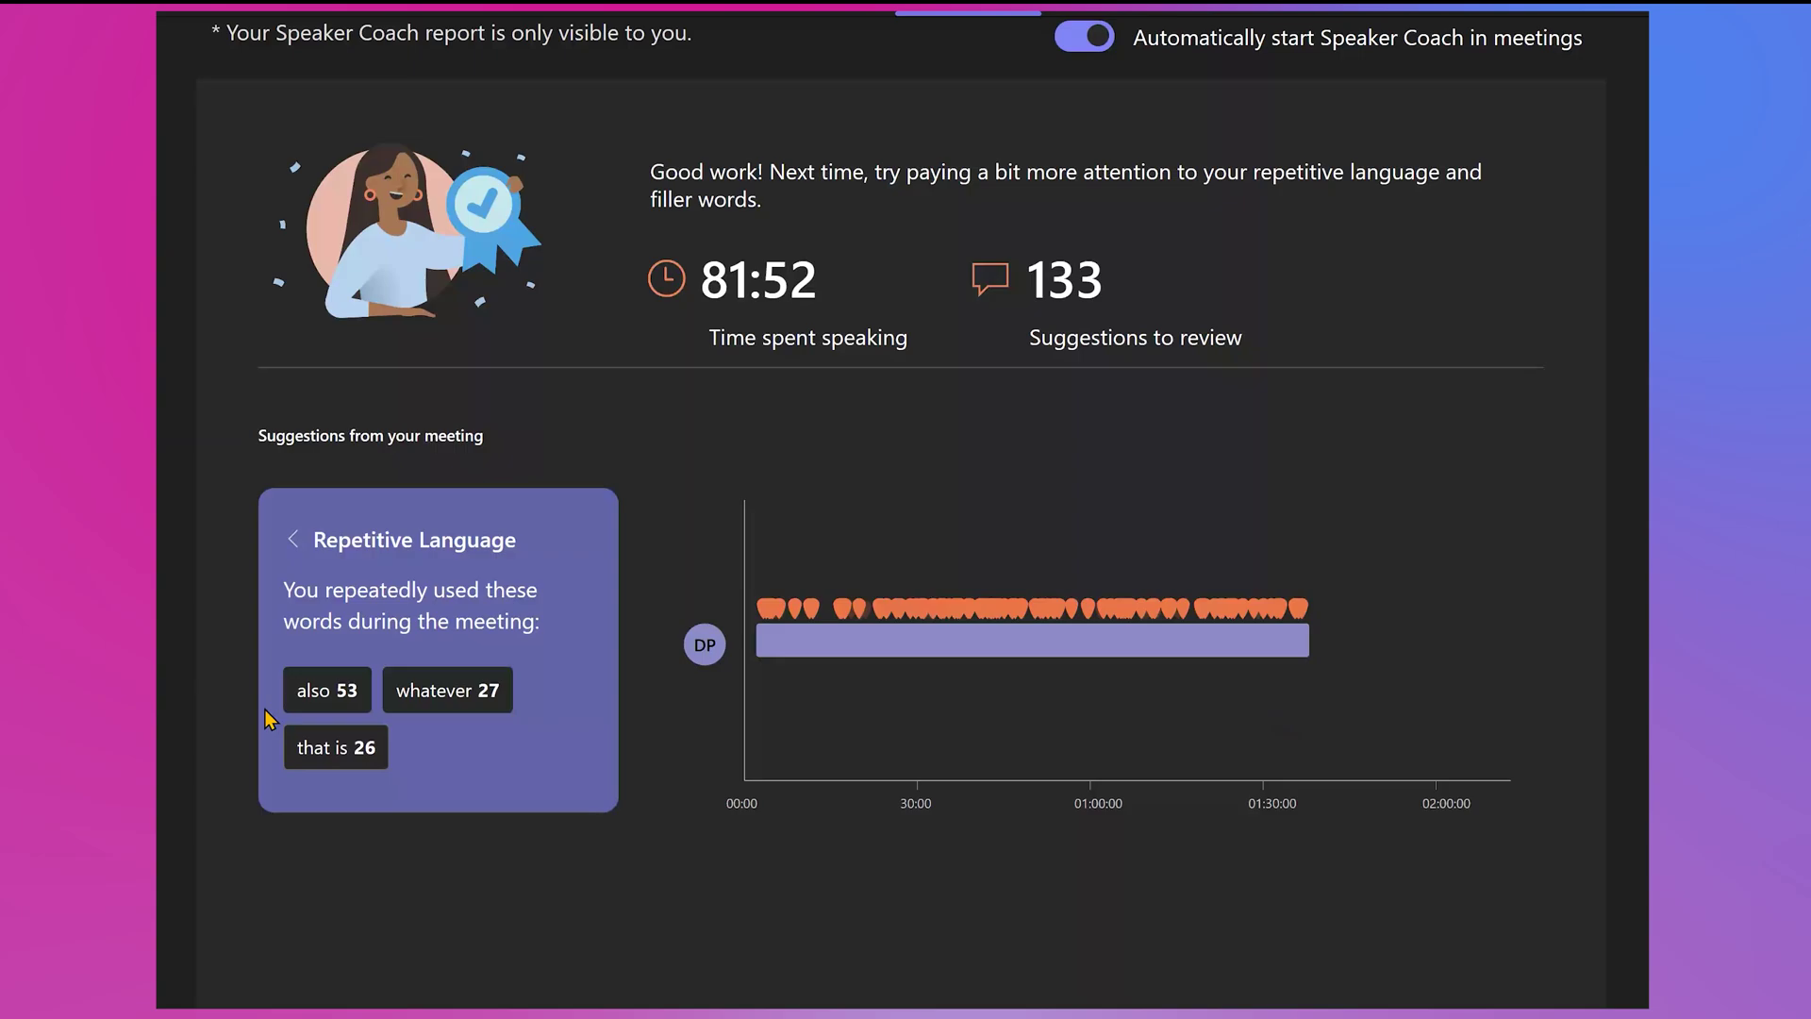
left_click(322, 703)
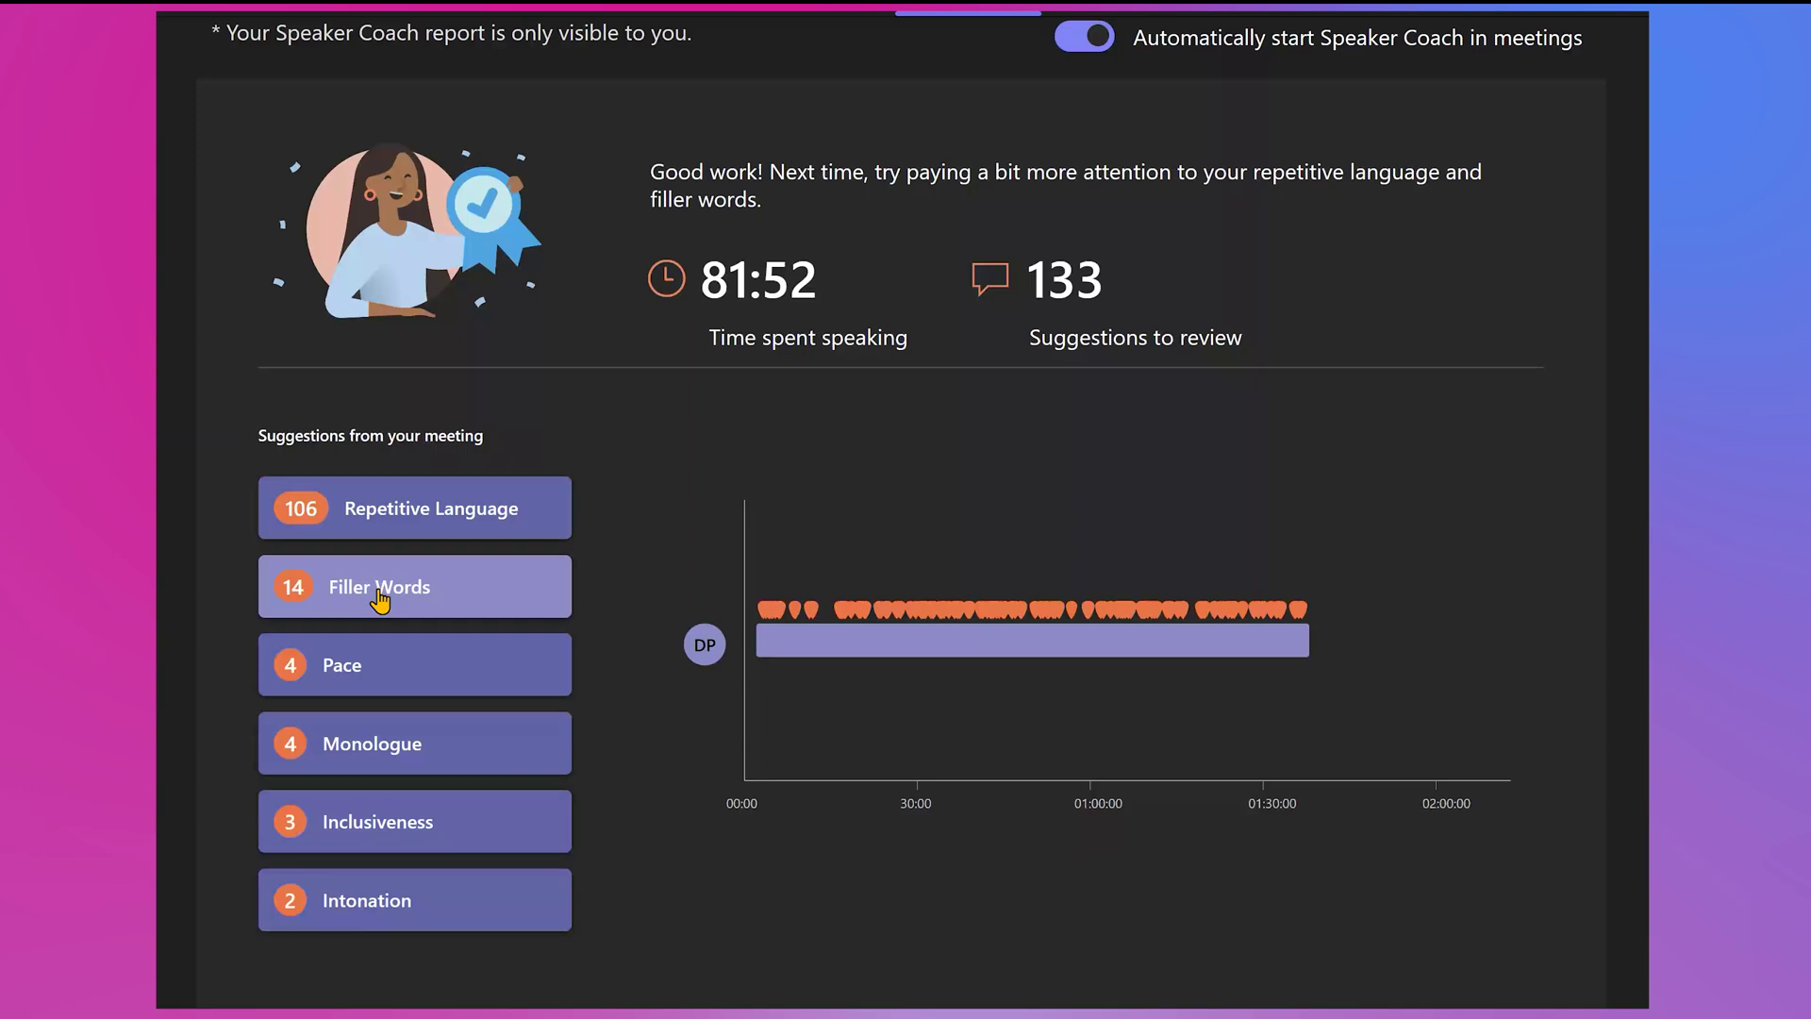
left_click(380, 600)
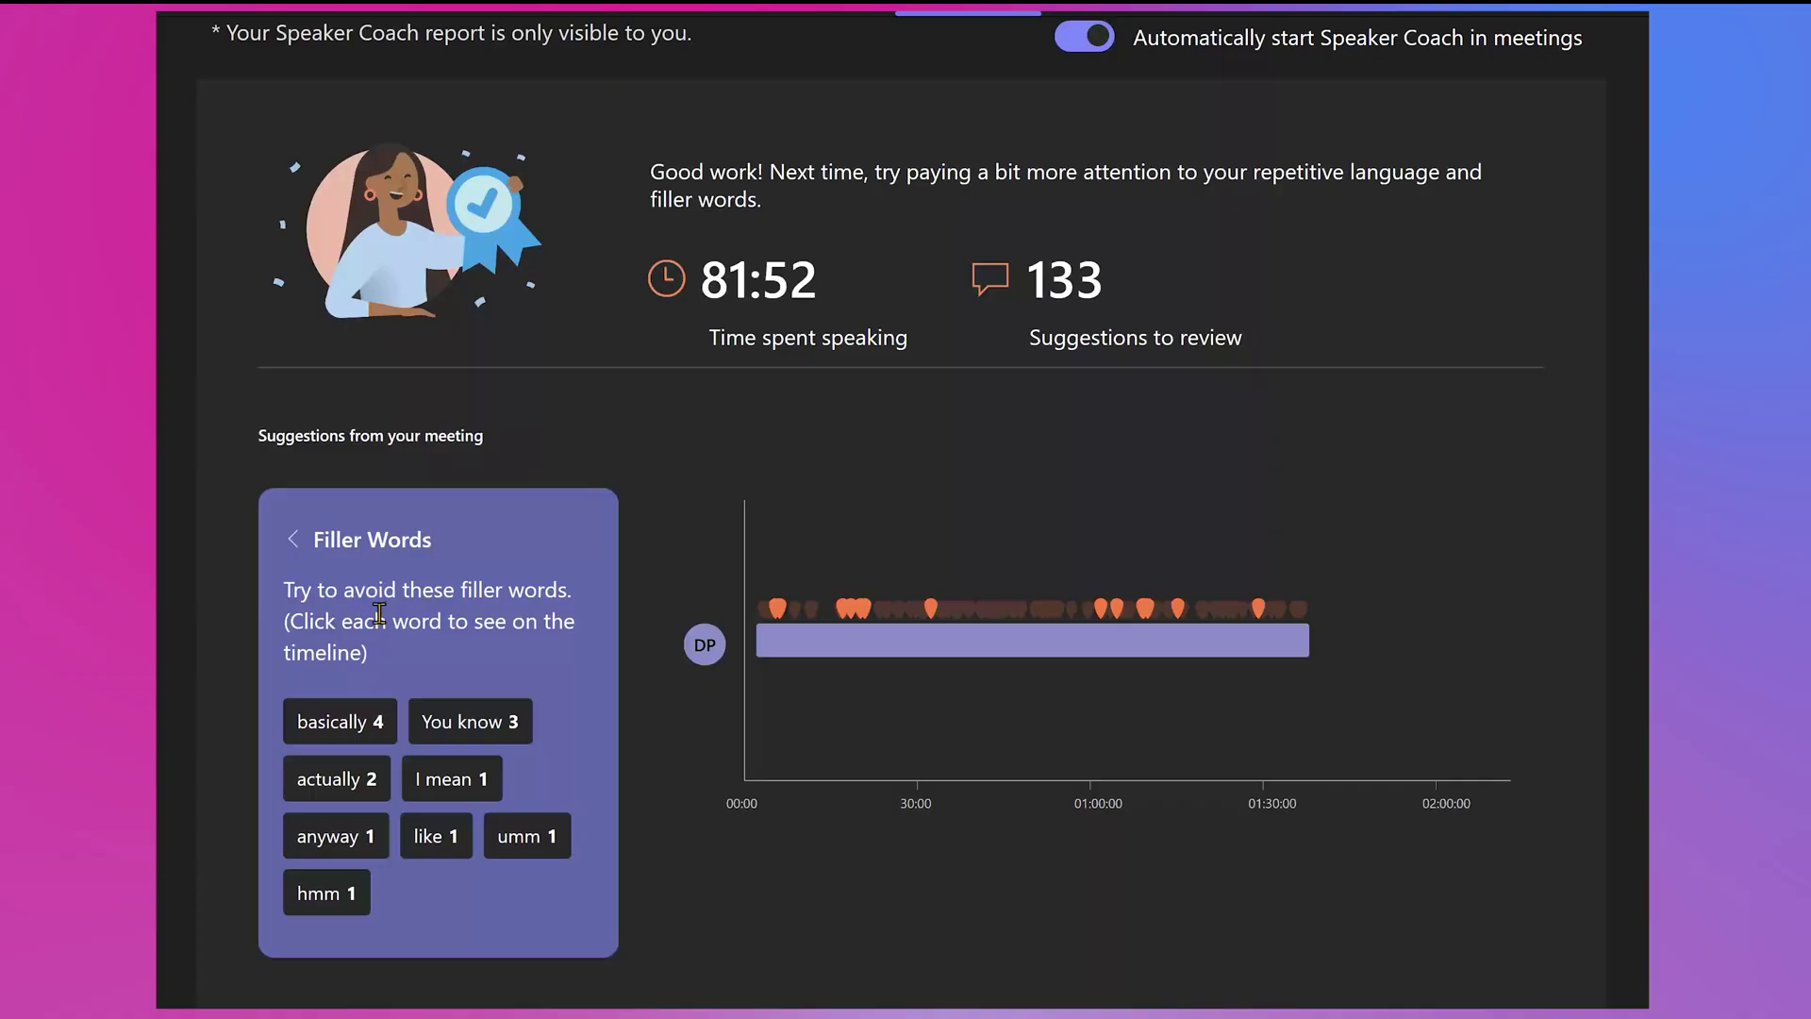
left_click(370, 749)
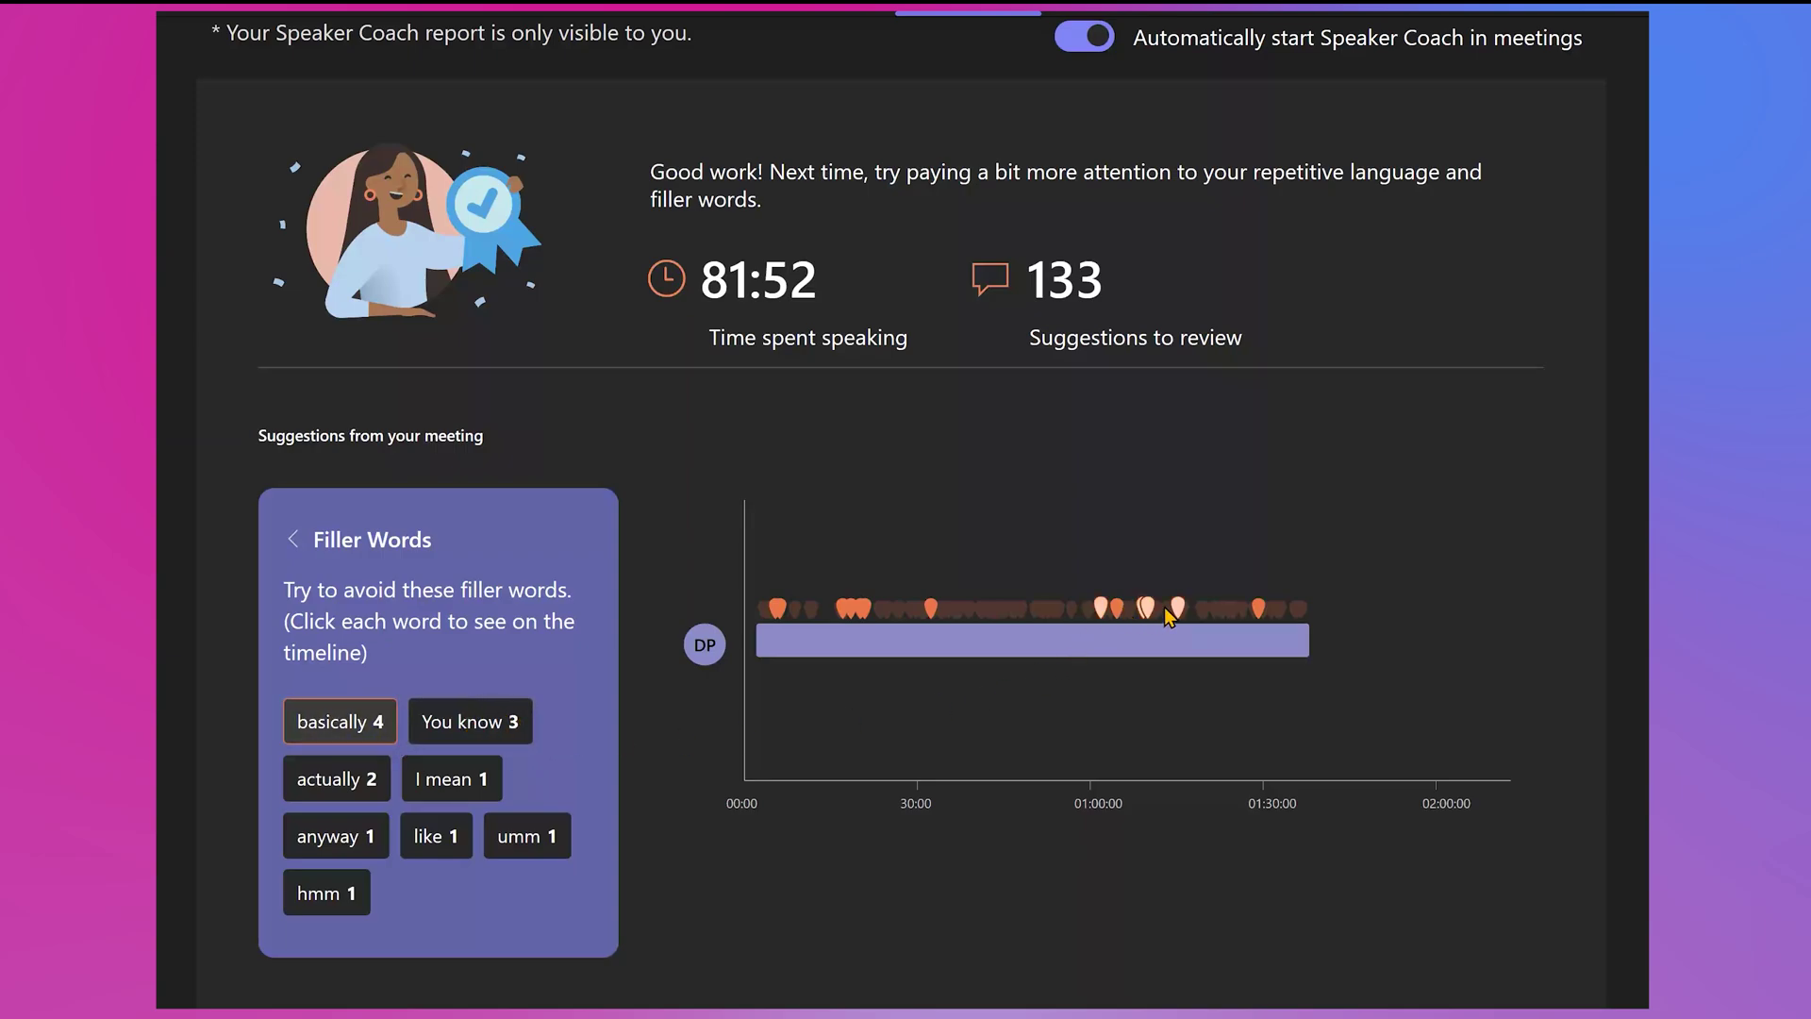
left_click(461, 724)
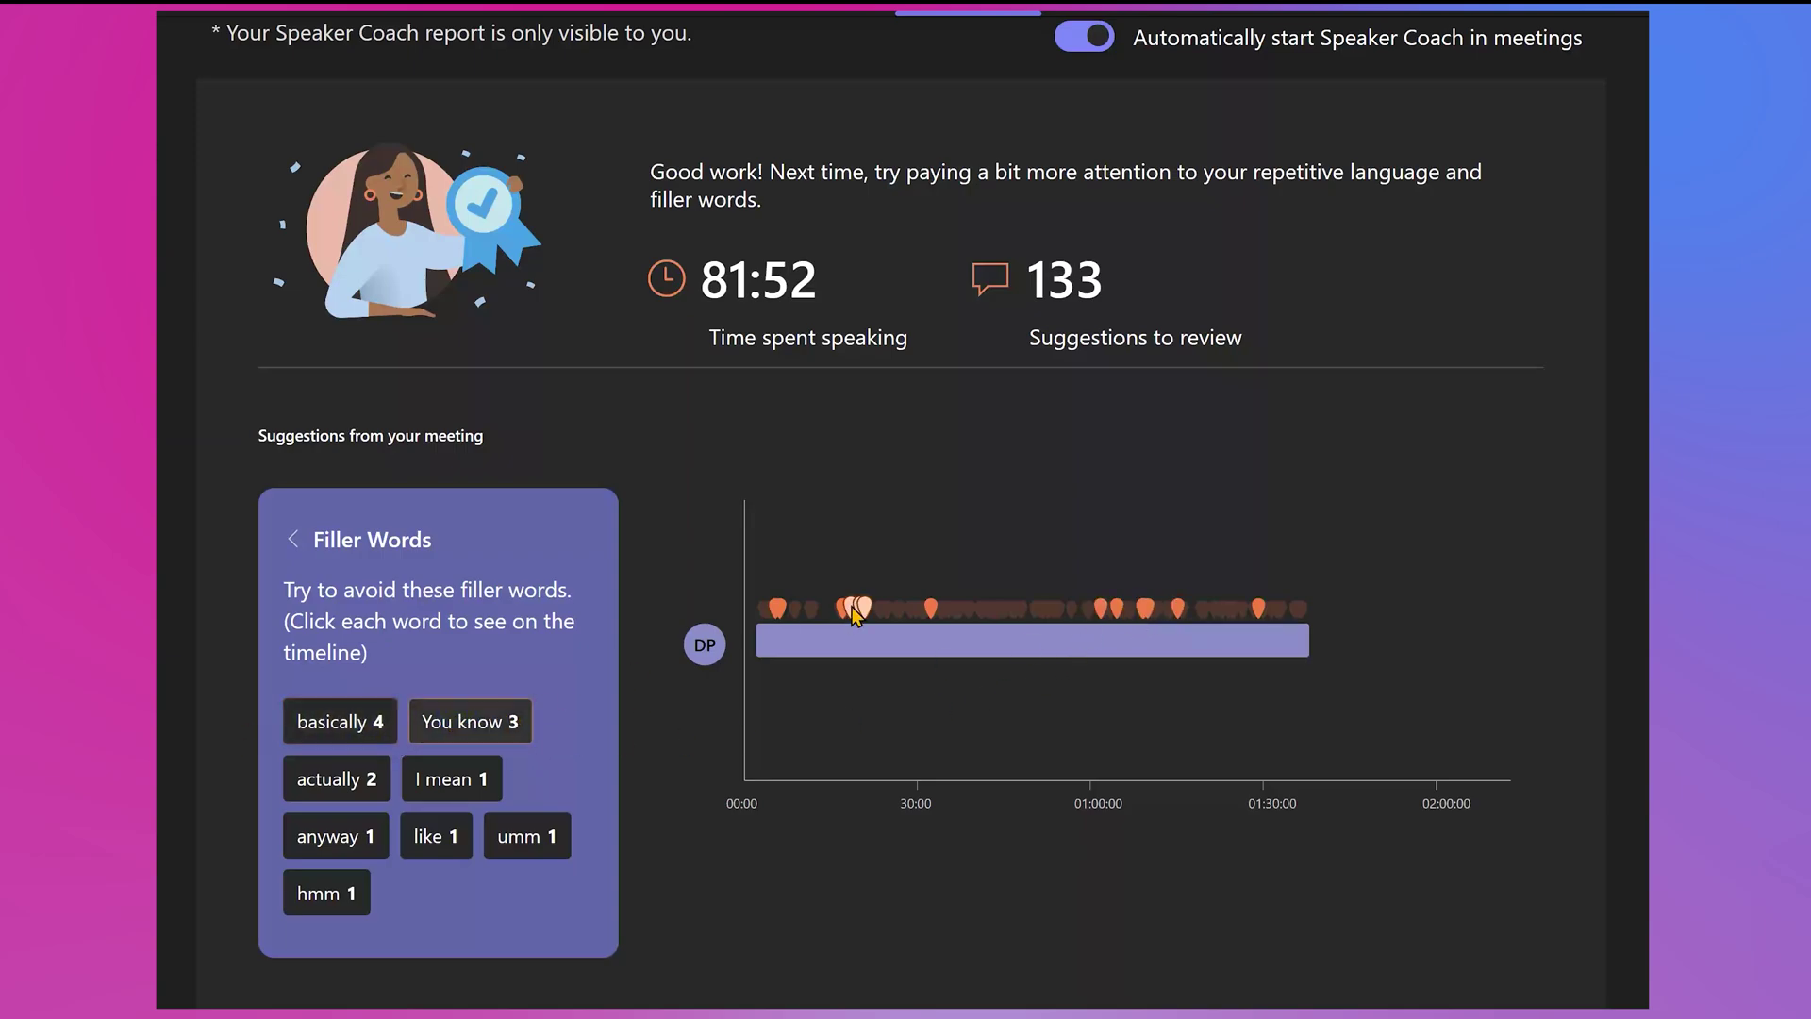
left_click(364, 775)
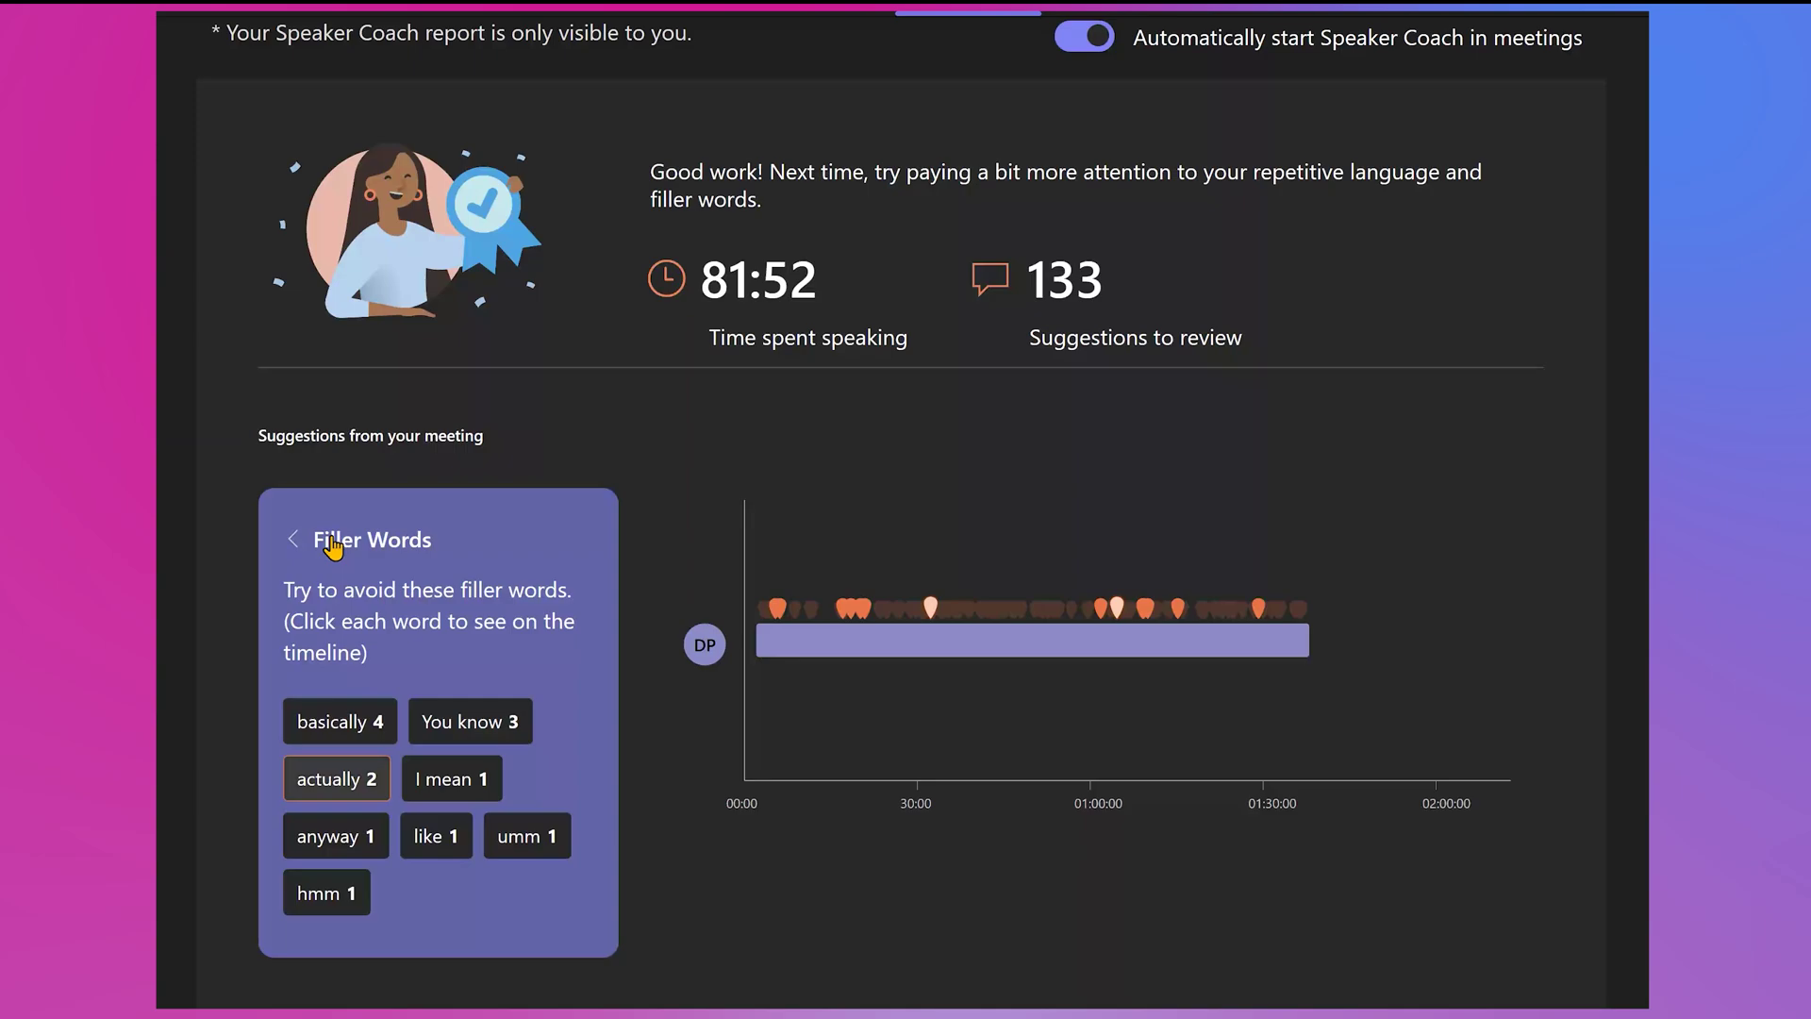
left_click(294, 539)
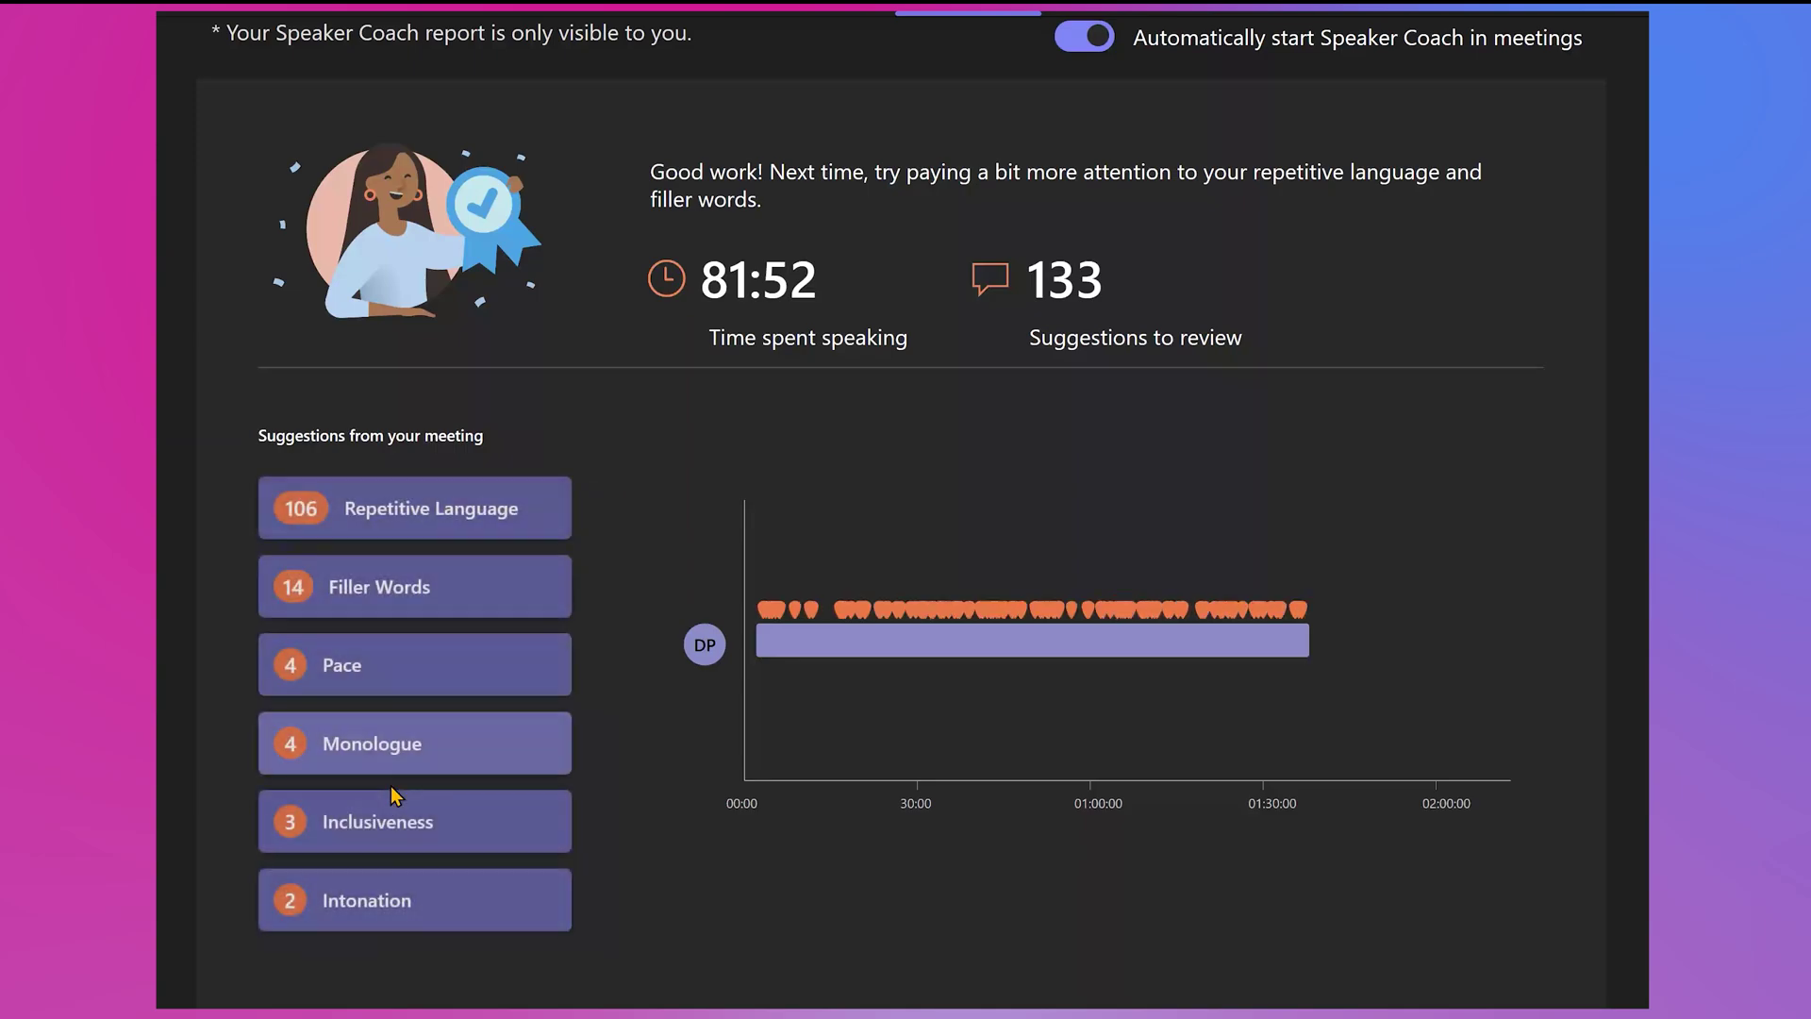
left_click(392, 701)
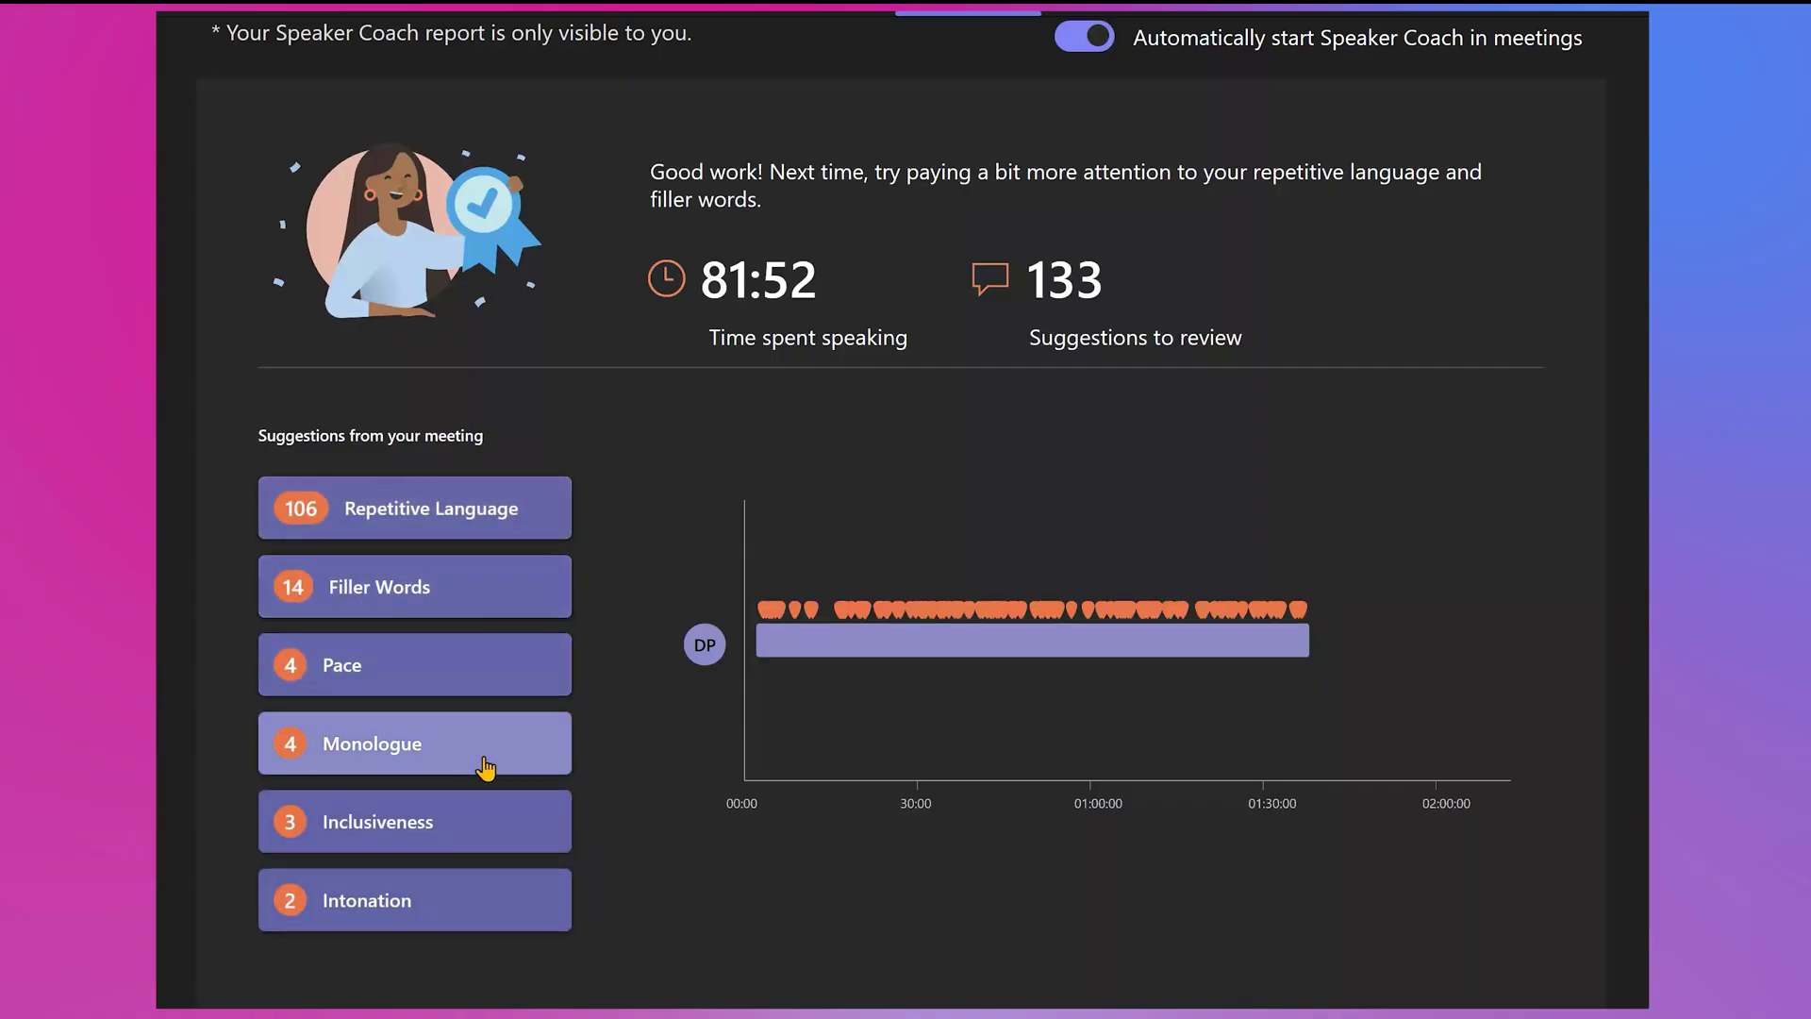
left_click(486, 767)
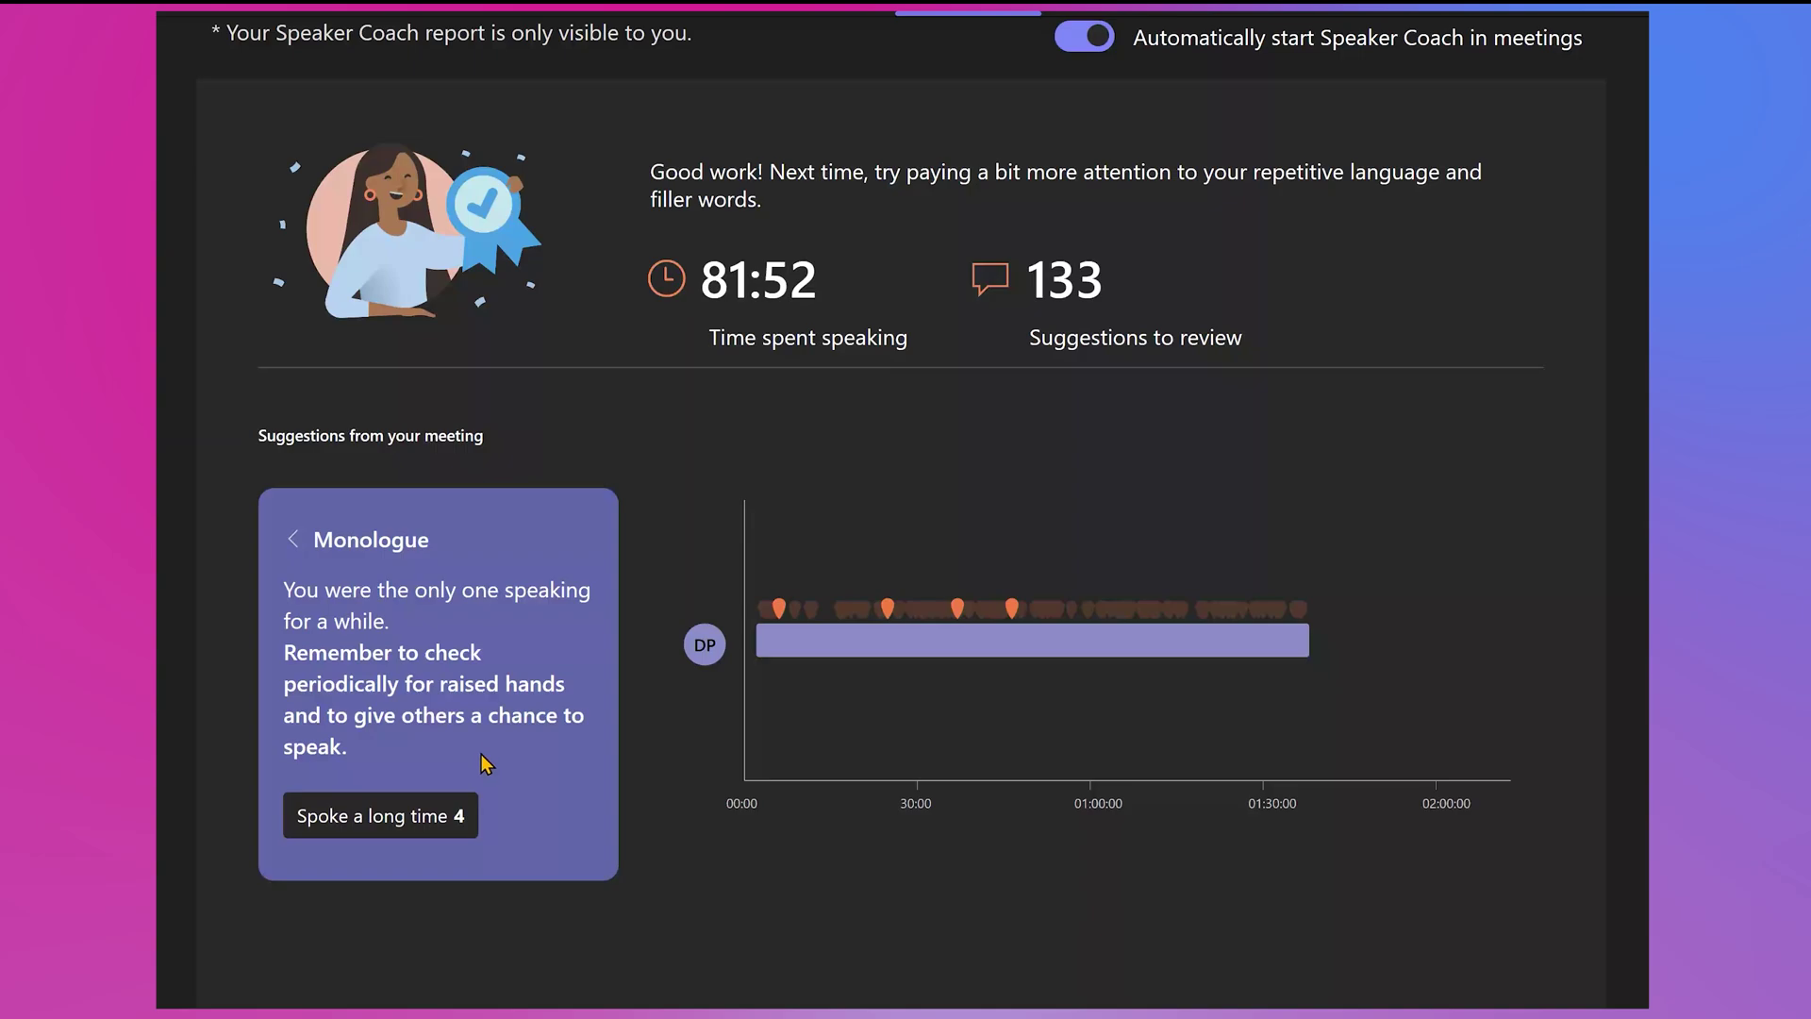
left_click(406, 822)
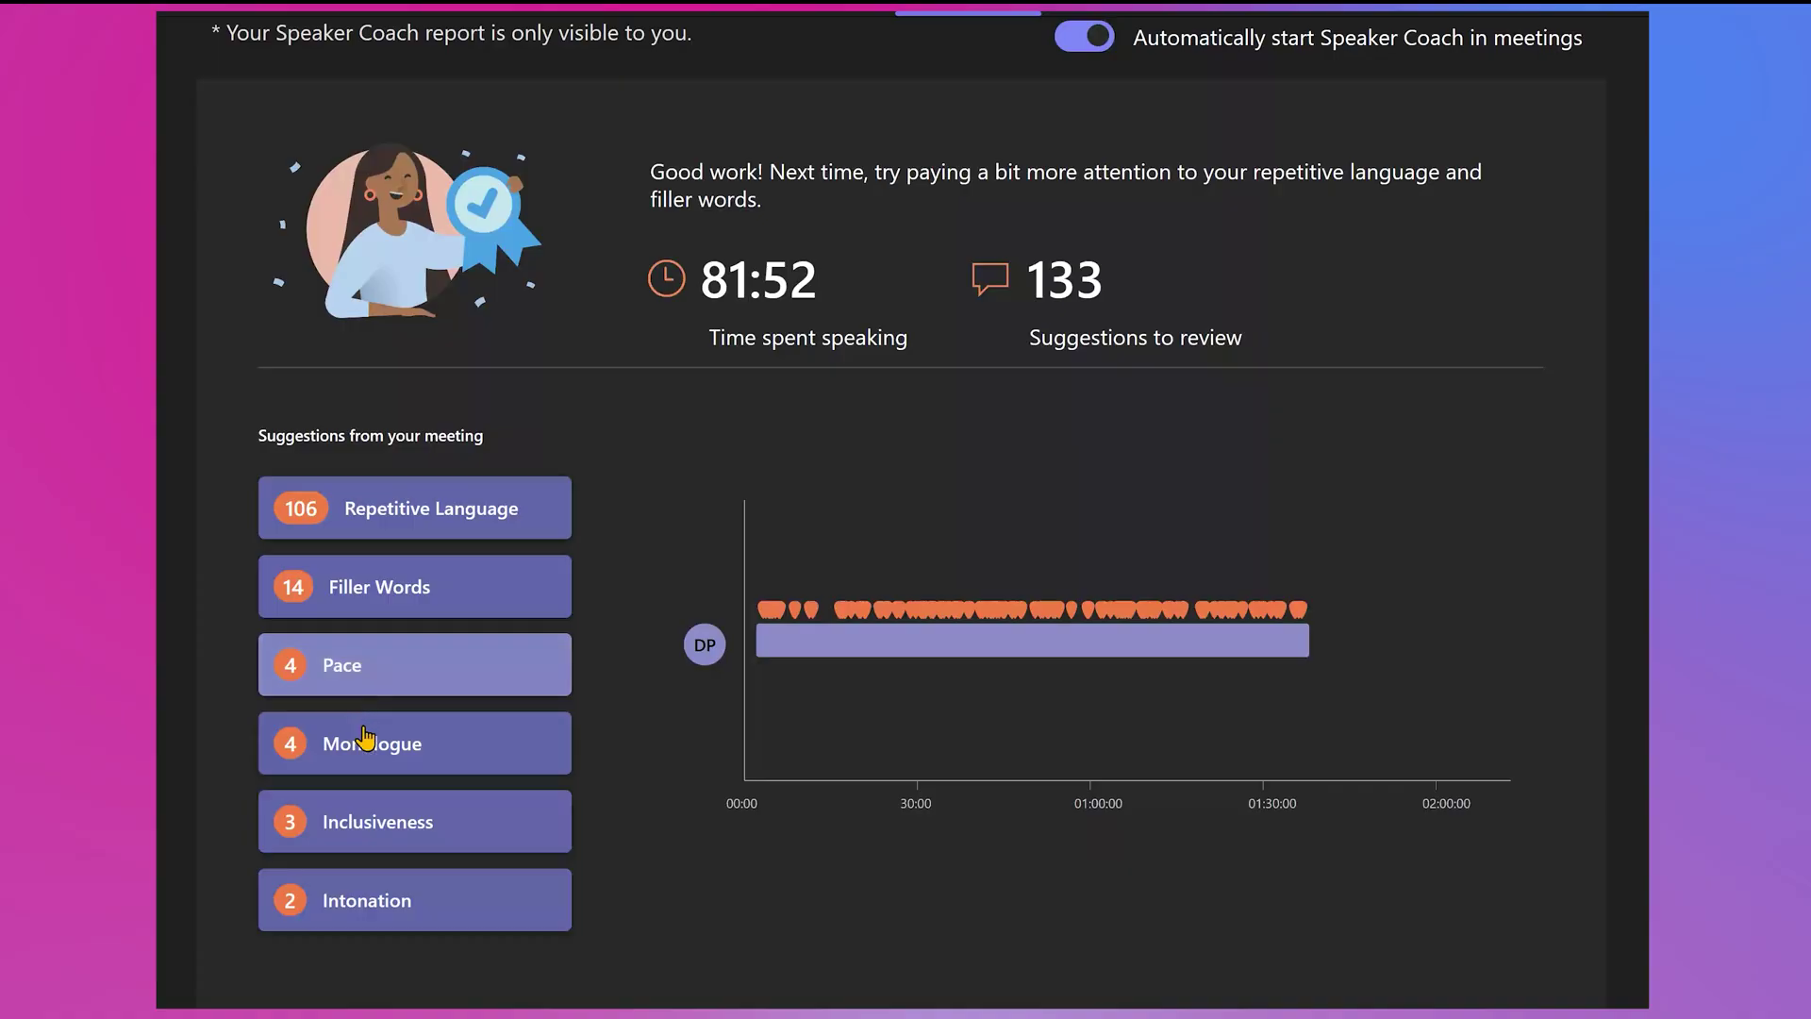
left_click(377, 811)
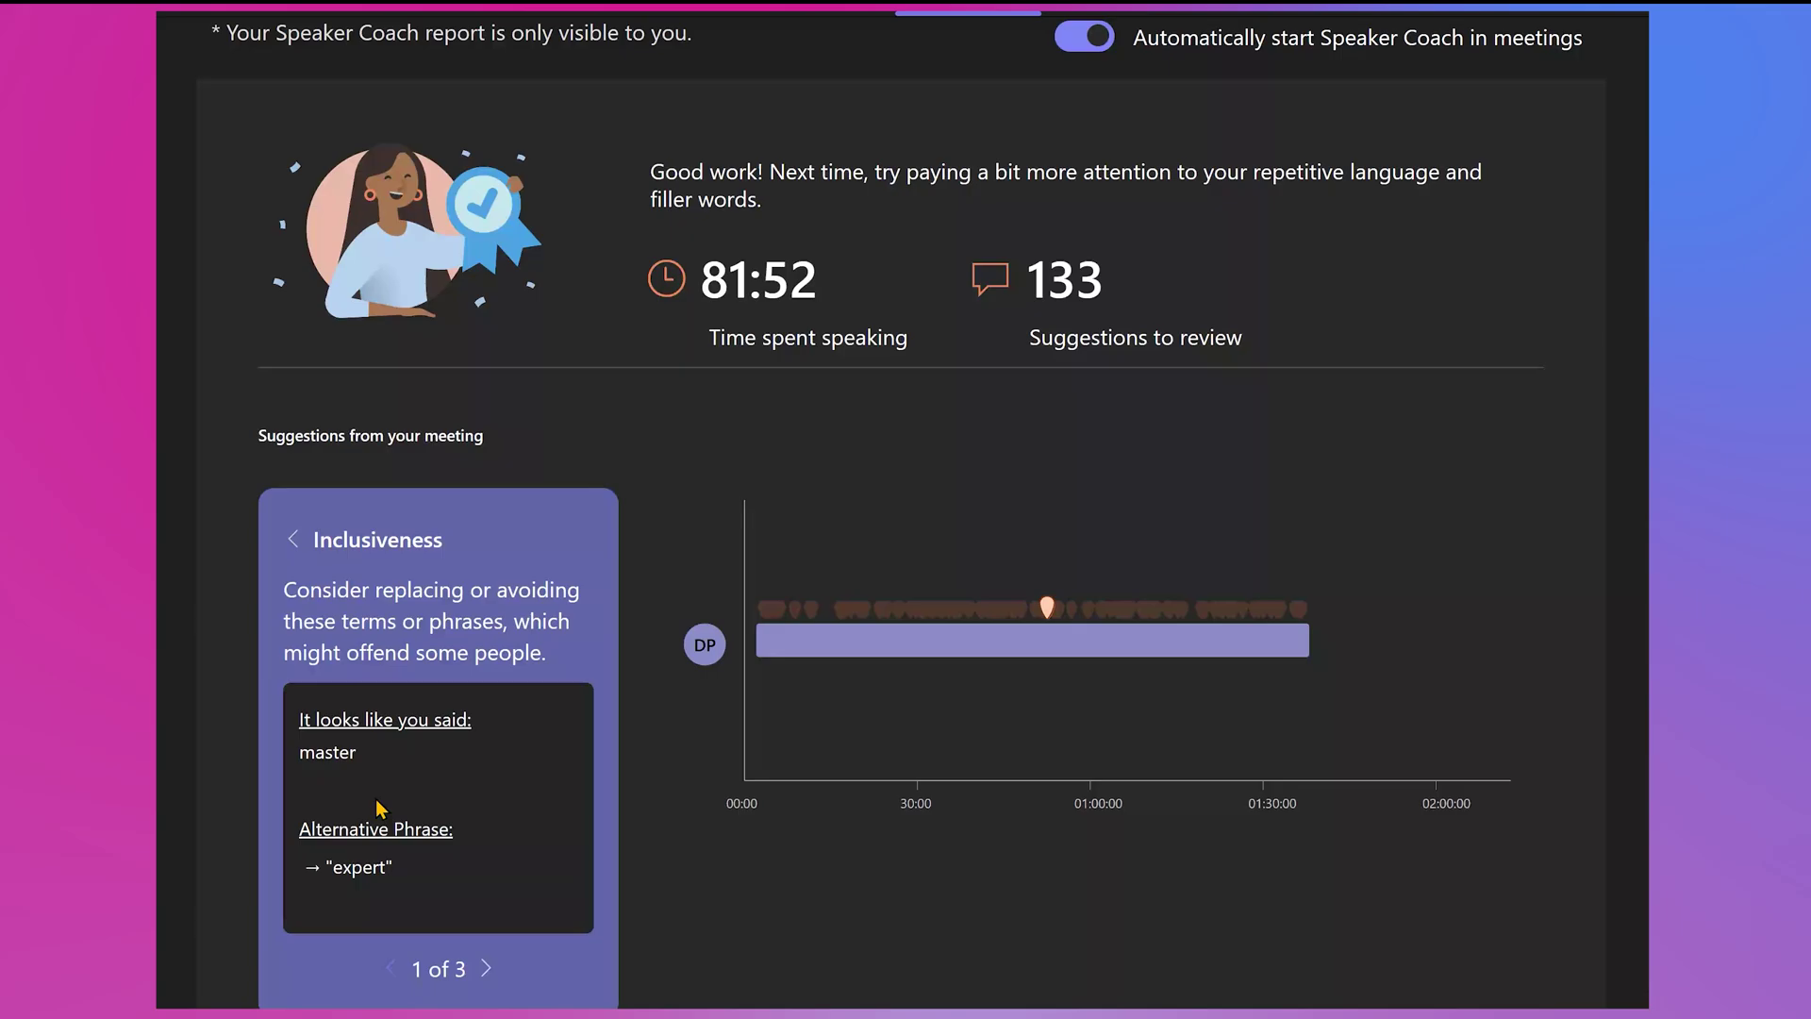
Leave the Inclusiveness card and view the Intonation advice on varying pitch.
left_click(292, 538)
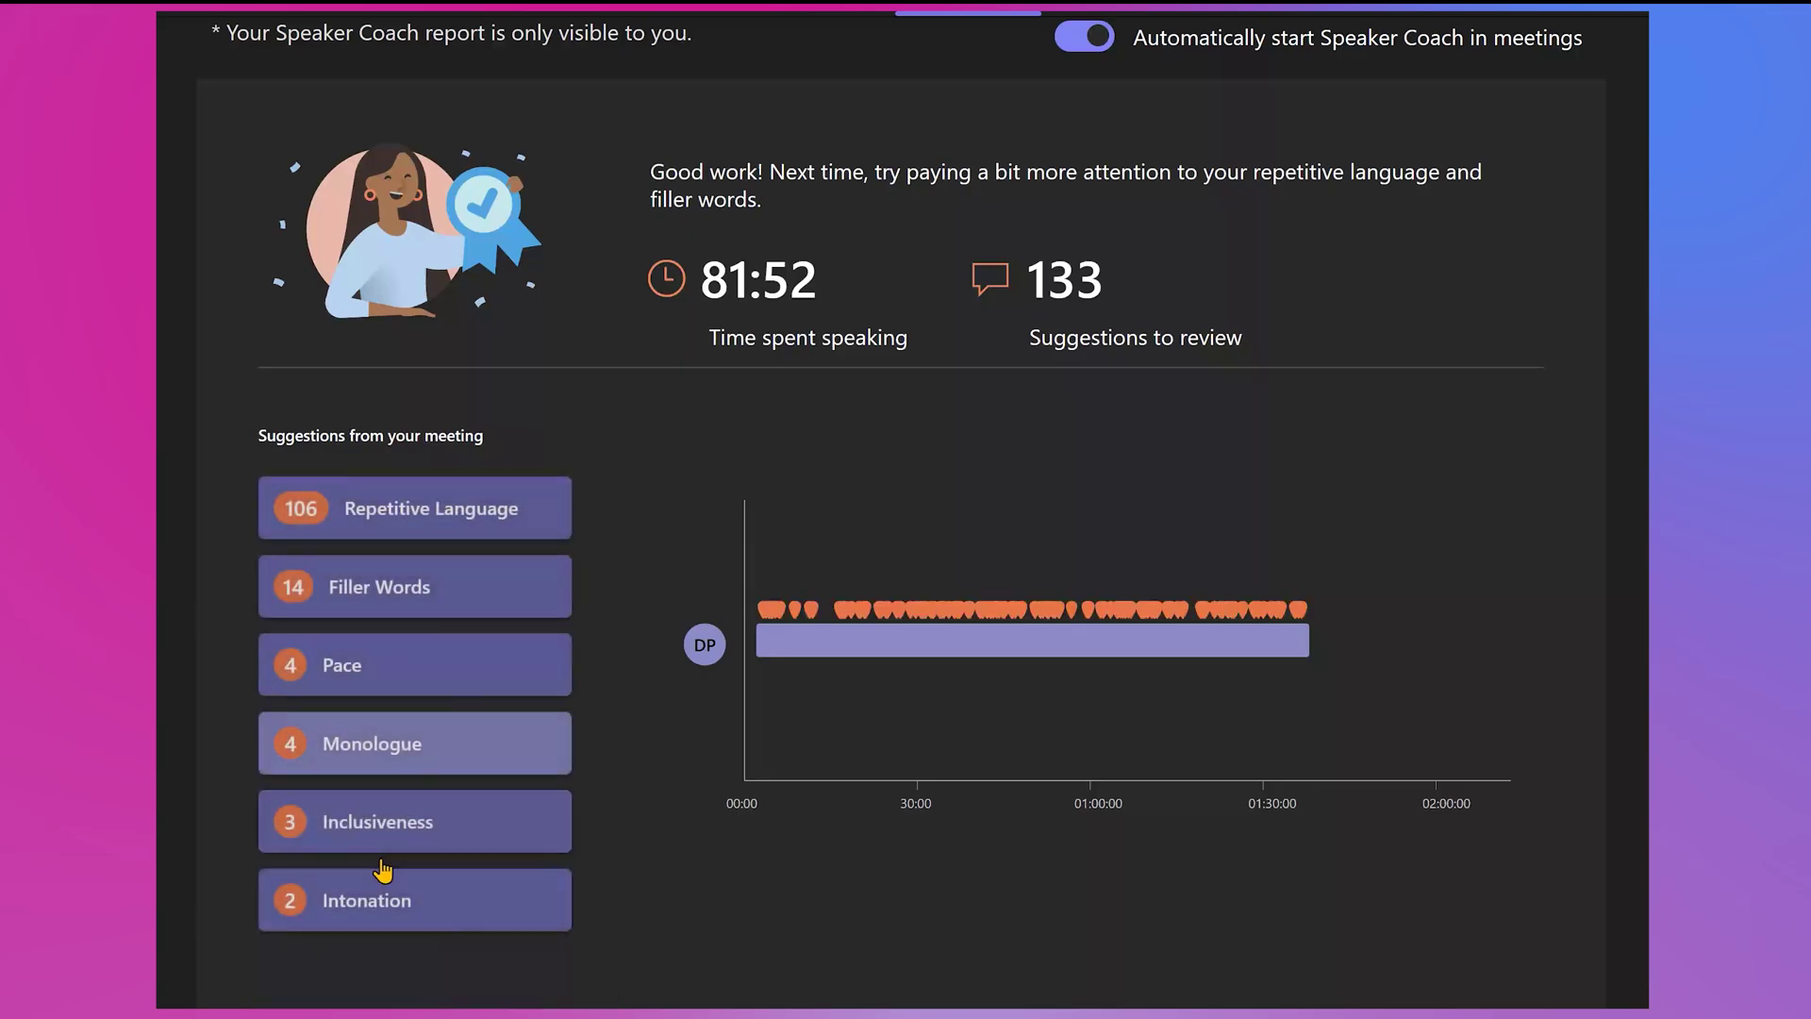
left_click(380, 895)
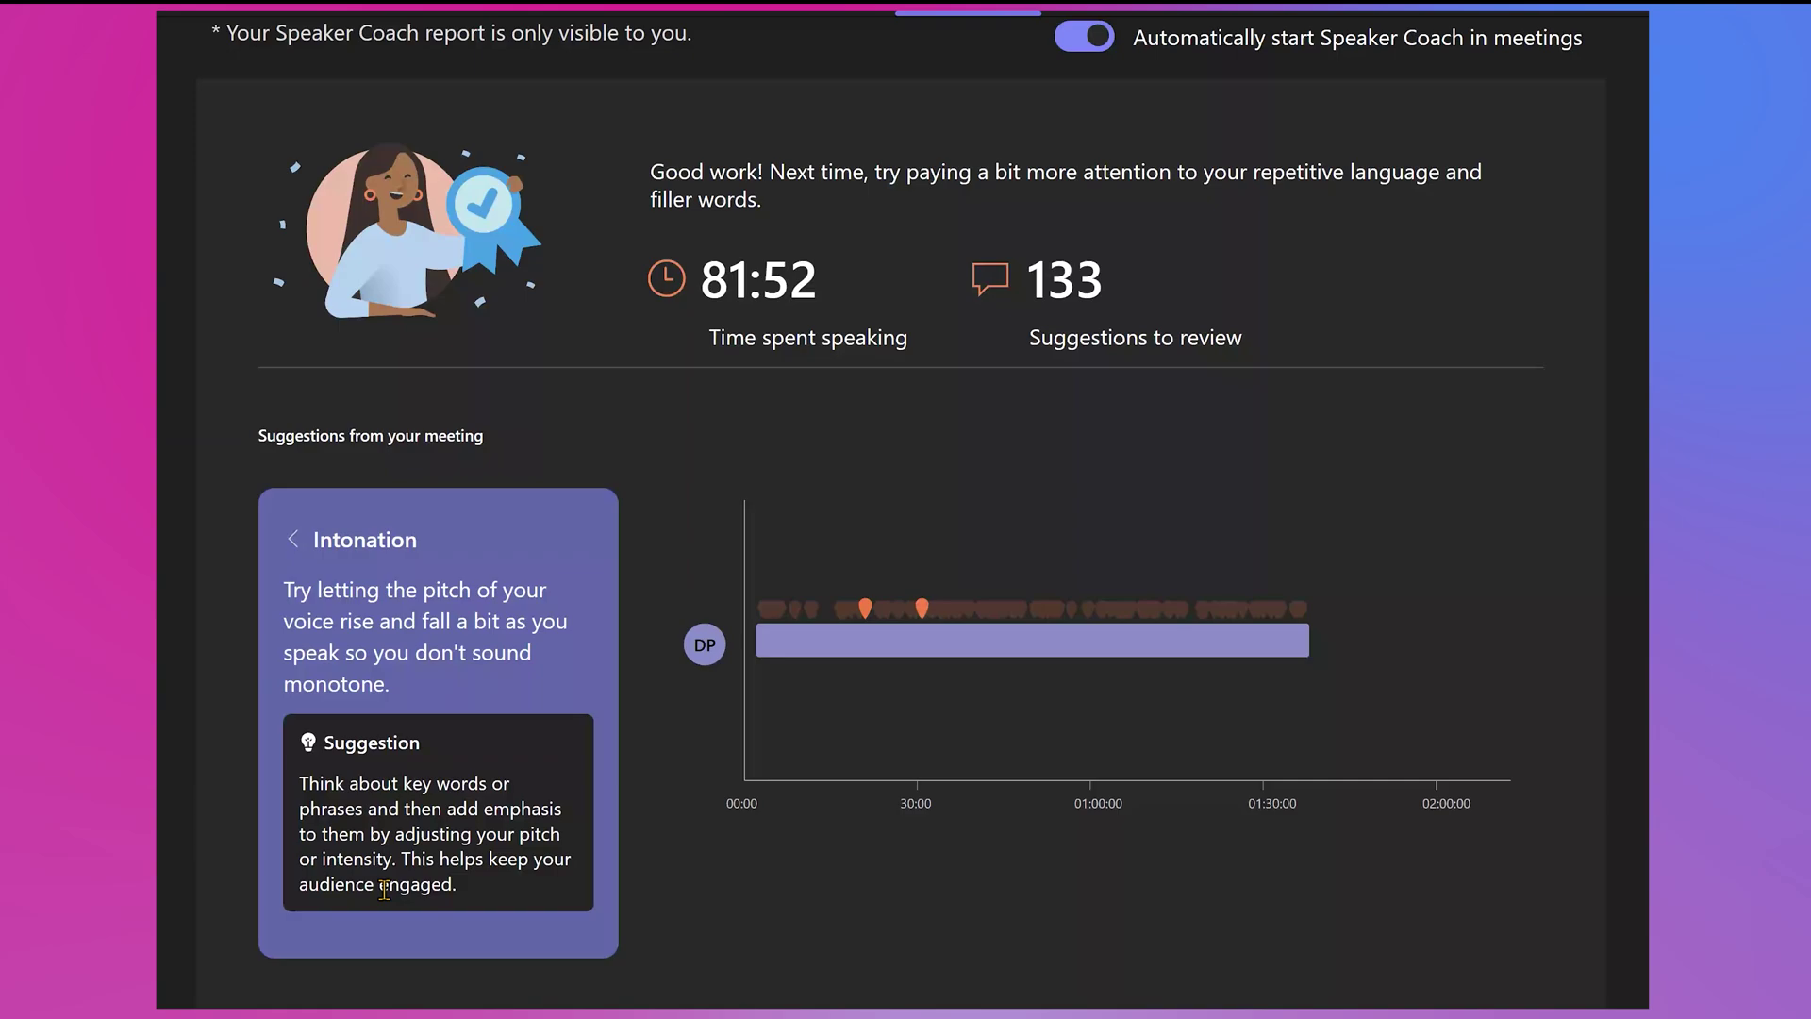